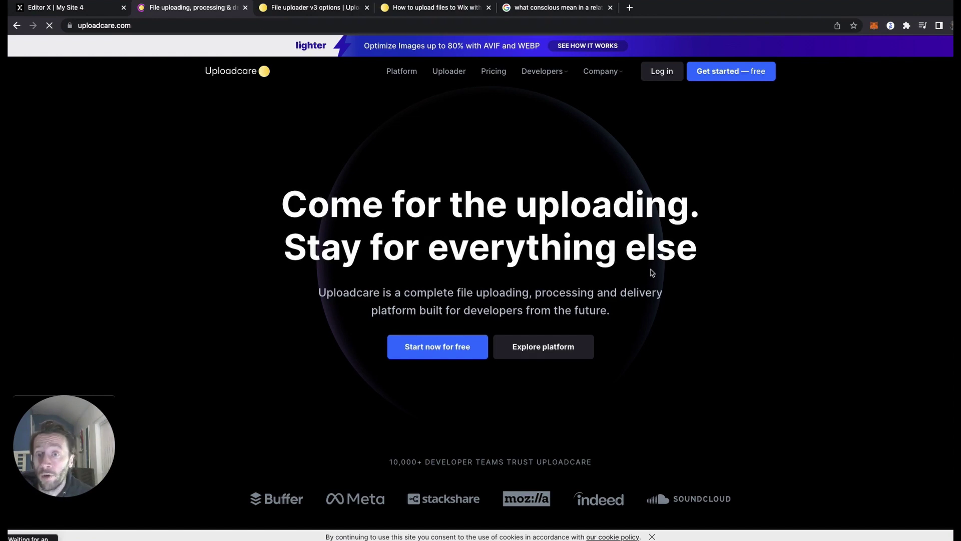
Create a free Uploadcare account via 'Get started — free'.
left_click(731, 70)
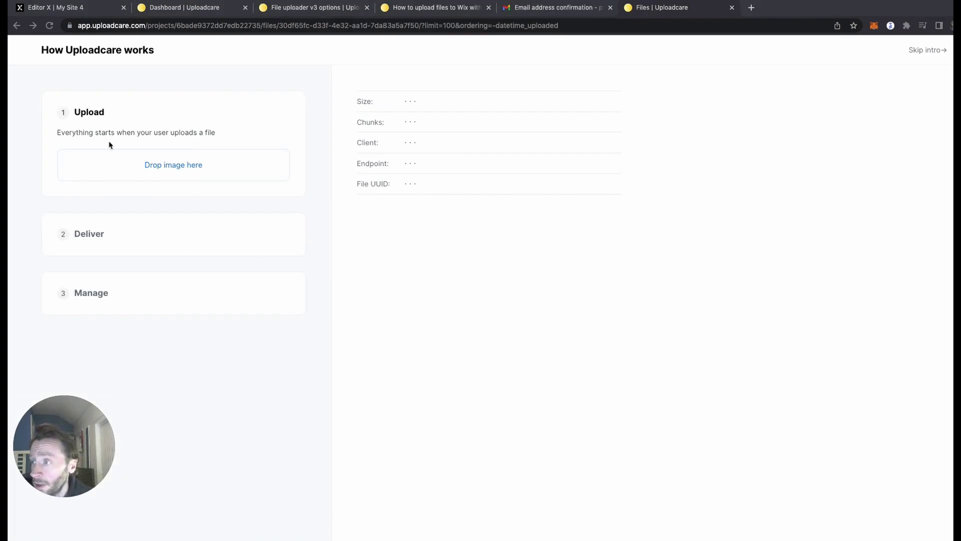
Try the image drop area, cancel the file chooser, and skip the intro.
left_click(180, 164)
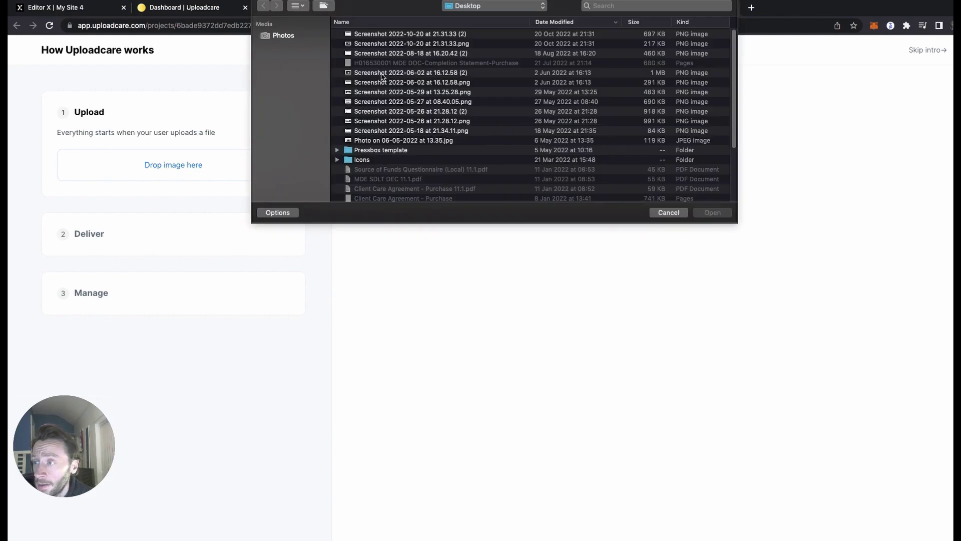
left_click(671, 215)
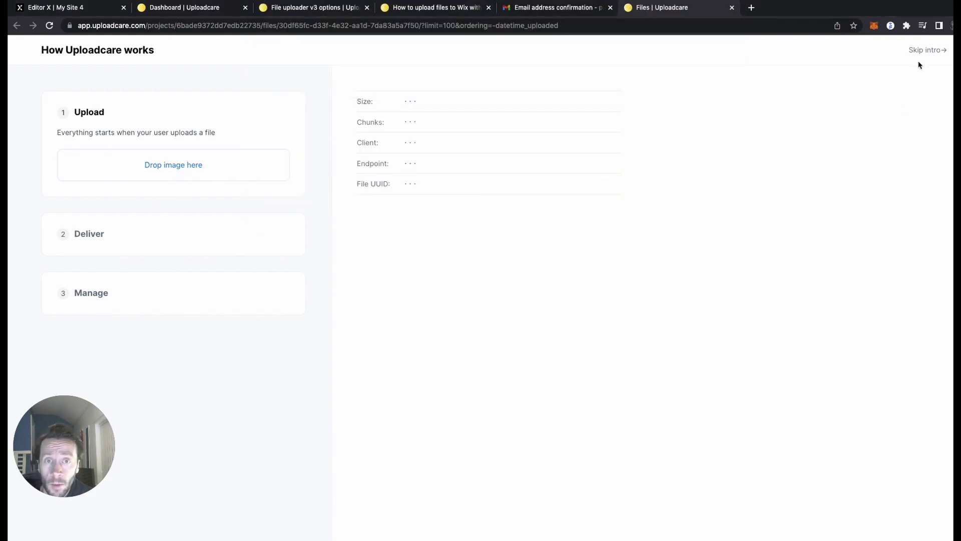
left_click(928, 50)
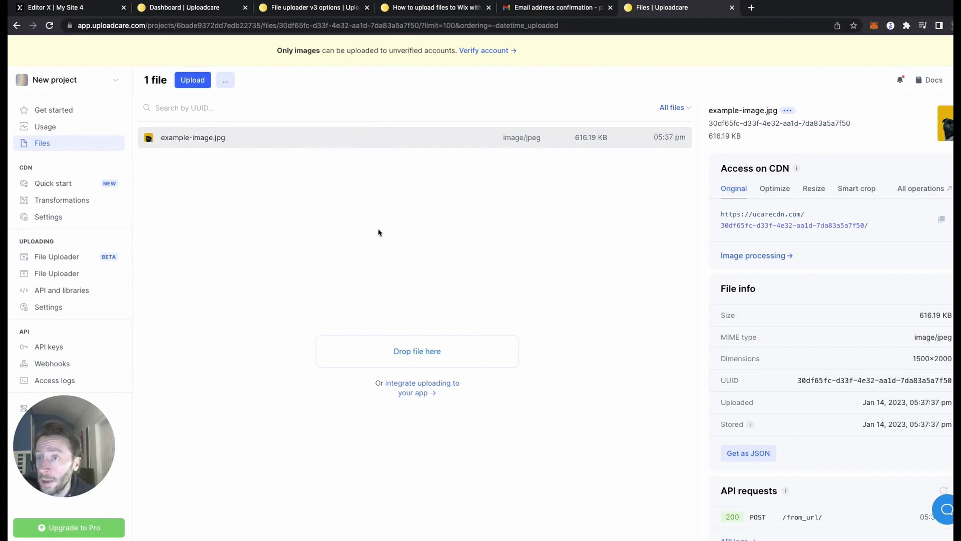
In File Uploader settings, remove the Google Photos and Google Drive sources.
left_click(62, 275)
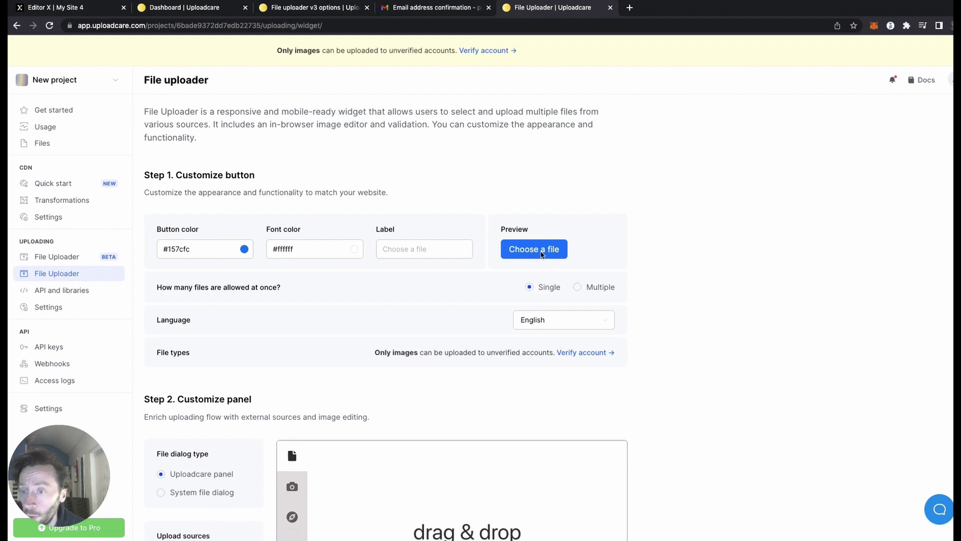
scroll(644, 230, "down", 10)
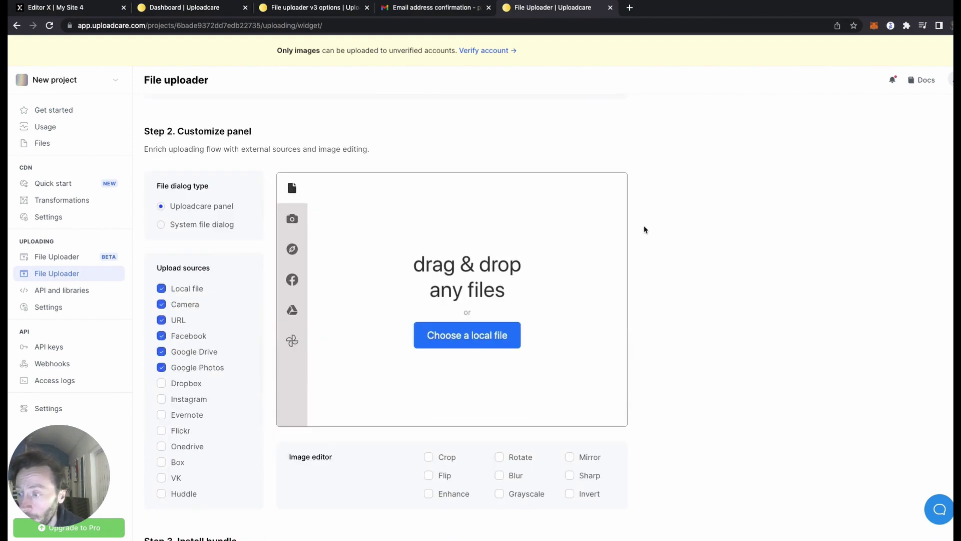
scroll(644, 229, "down", 3)
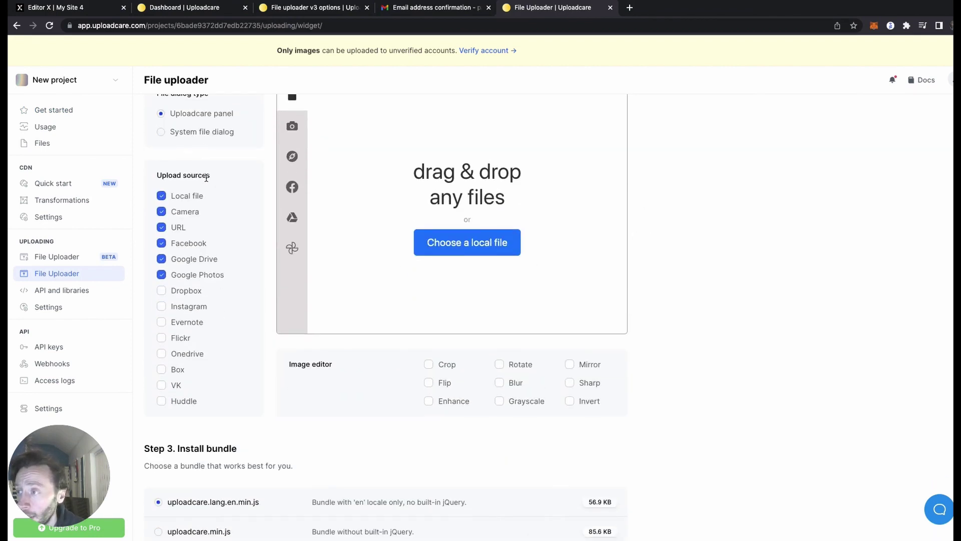
scroll(198, 192, "up", 10)
left_click(314, 248)
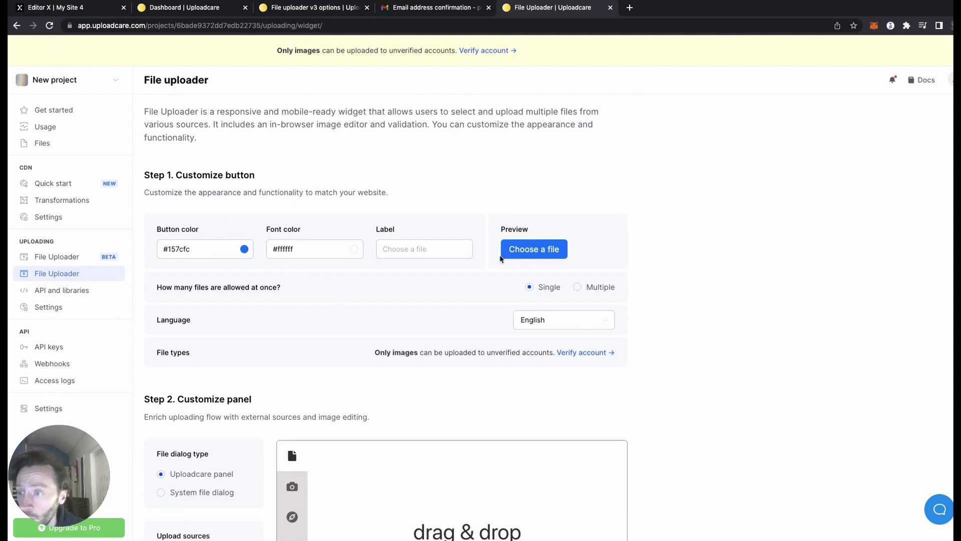
left_click(612, 259)
scroll(673, 275, "down", 2)
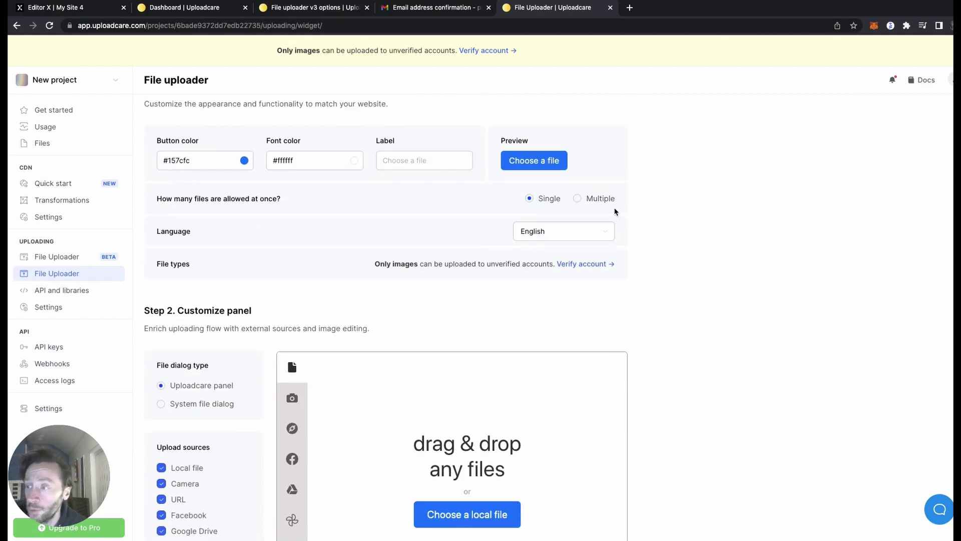
scroll(618, 216, "down", 5)
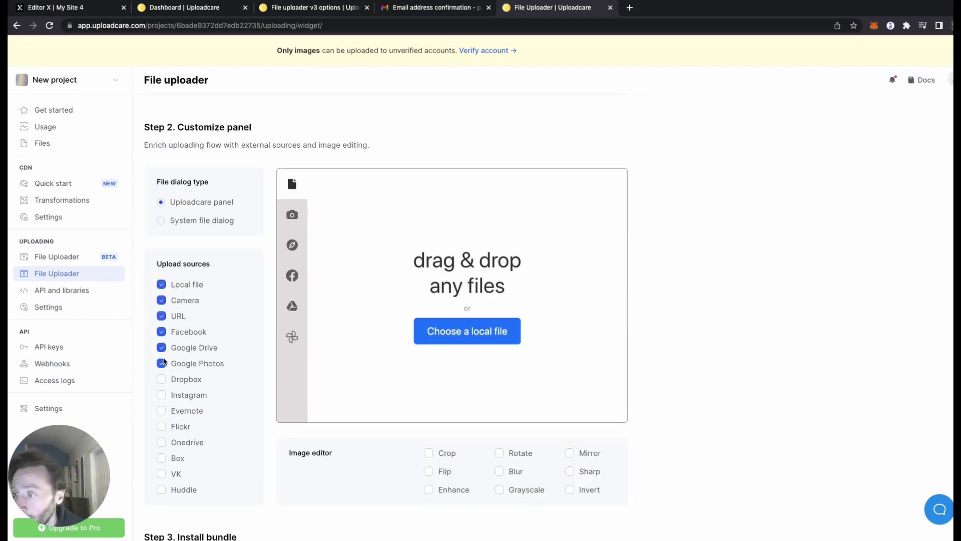
left_click(161, 363)
left_click(162, 347)
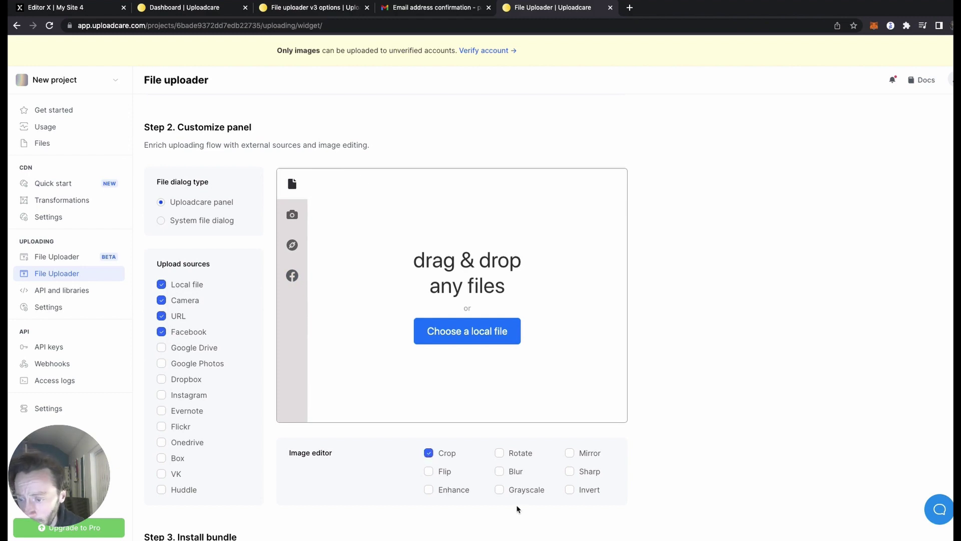
scroll(645, 362, "down", 10)
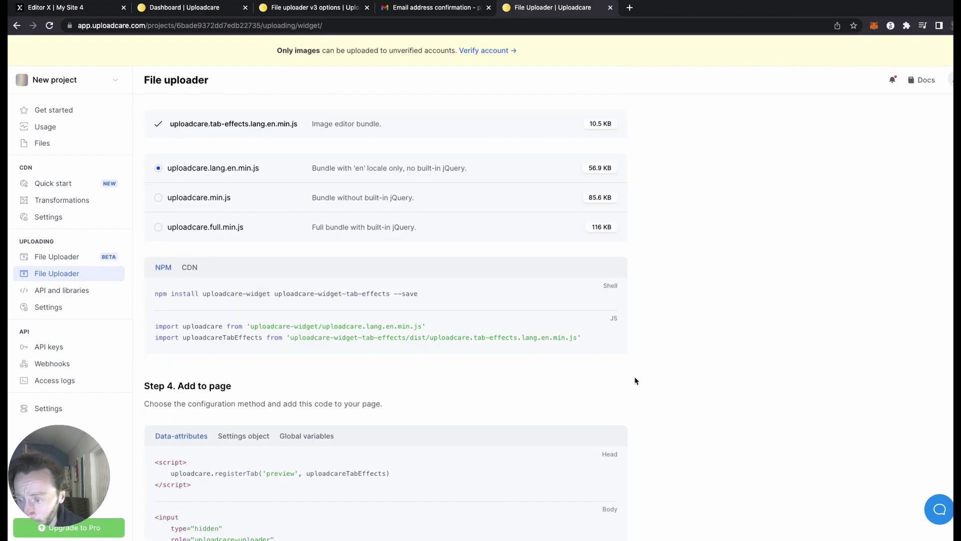
scroll(645, 363, "down", 3)
scroll(646, 362, "down", 2)
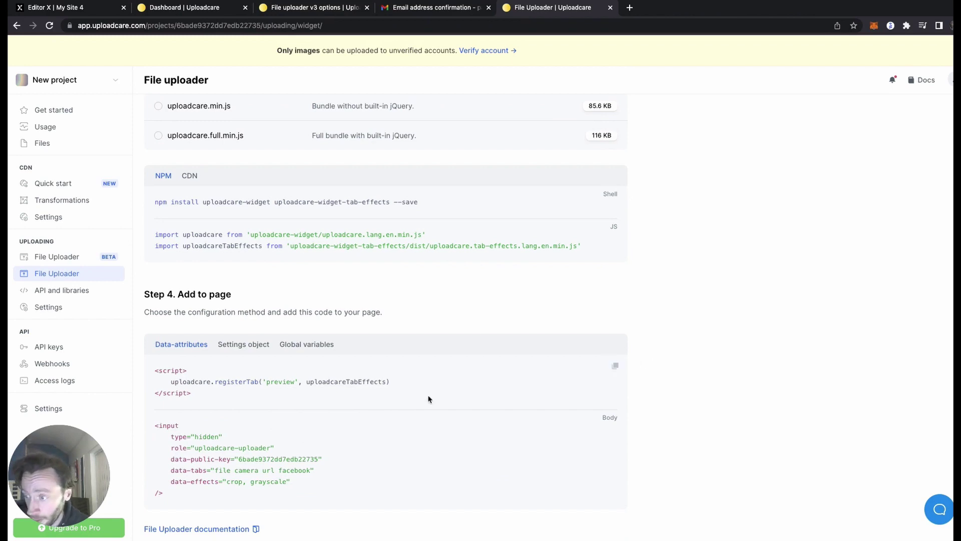
Delete the old uploader iframe and drop an Embed Code element onto the section.
left_click(86, 9)
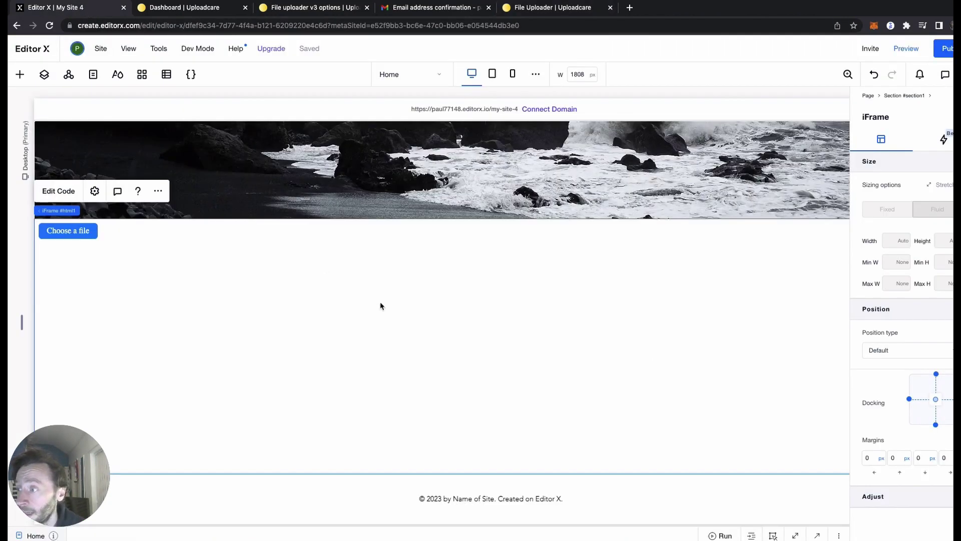
key("Delete")
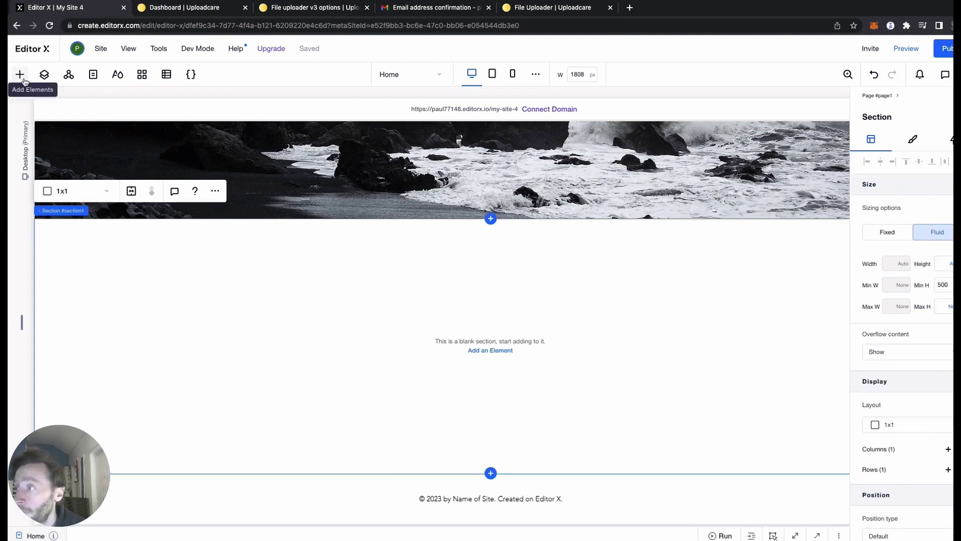
left_click(20, 73)
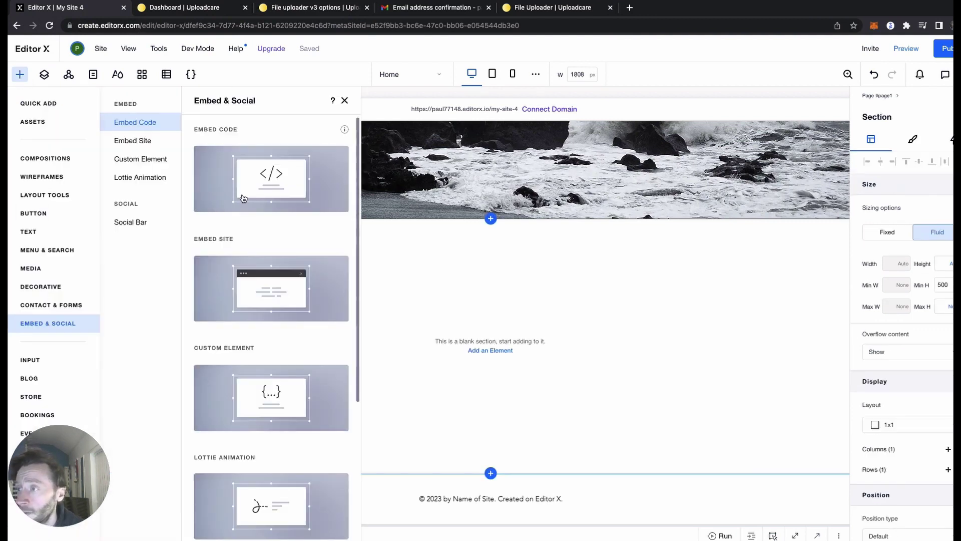
mouse_move(271, 179)
left_mouse_down()
mouse_move(474, 309)
mouse_move(486, 343)
left_mouse_up()
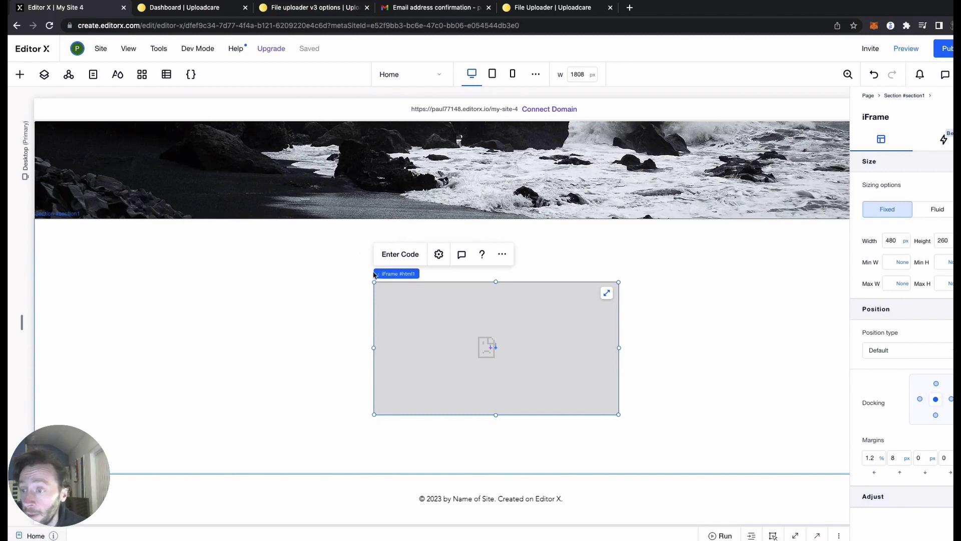
Paste the Uploadcare widget script into the new embed's code box.
left_click(401, 254)
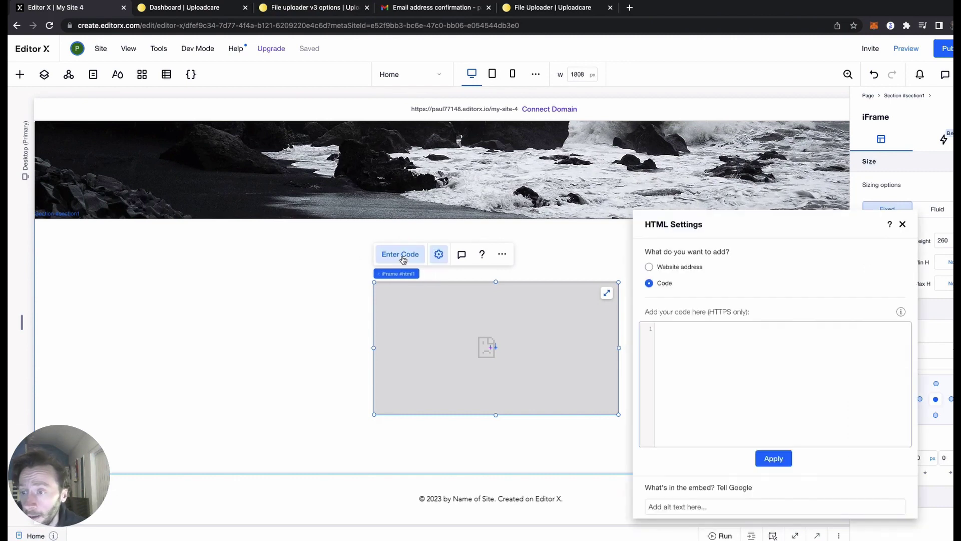
left_click(771, 373)
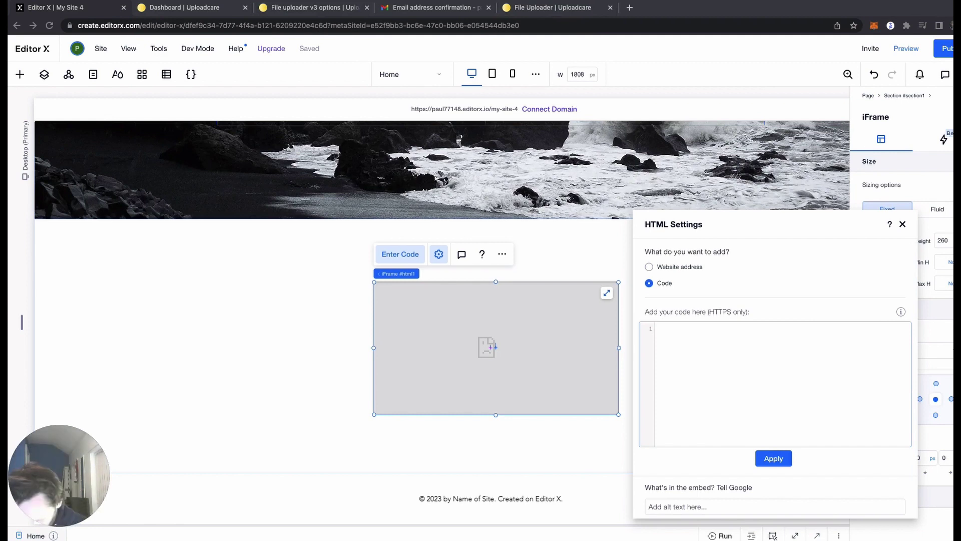
left_click(734, 335)
type("<script>   UPLOADCARE_PUBLIC_KEY = 'YOUR_PUBLIC_KEY' </script> <script   src=\"https://ucarecdn.com/libs/widget/3.x/uploadcare.full.min.js\"   data-integration=\"Wix\" ></script>")
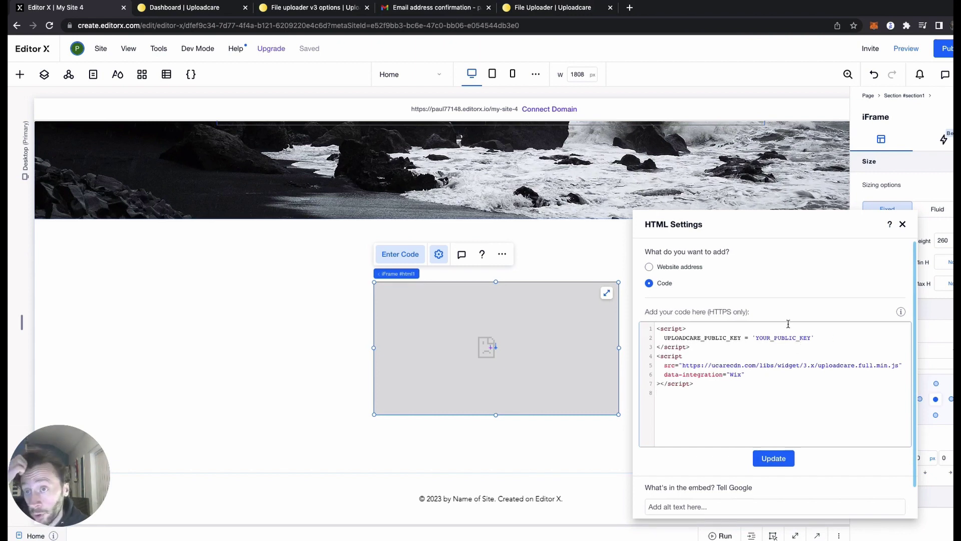
Copy the project's public key from Uploadcare's API keys page.
left_click(547, 8)
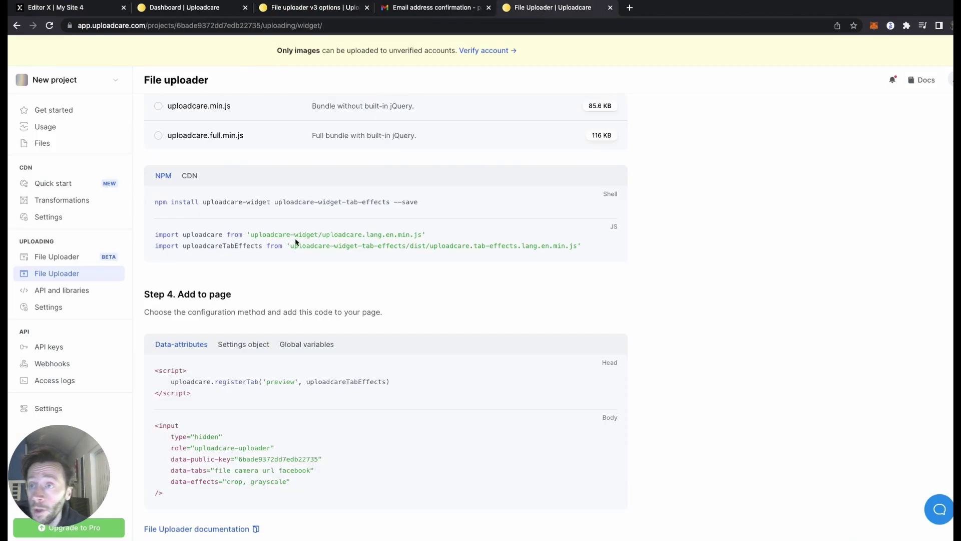
left_click(68, 350)
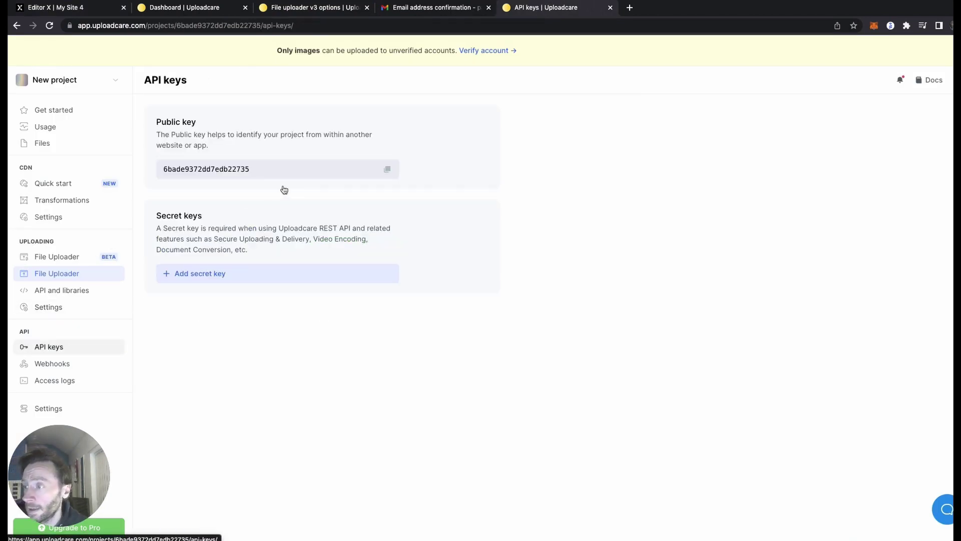
left_click(387, 169)
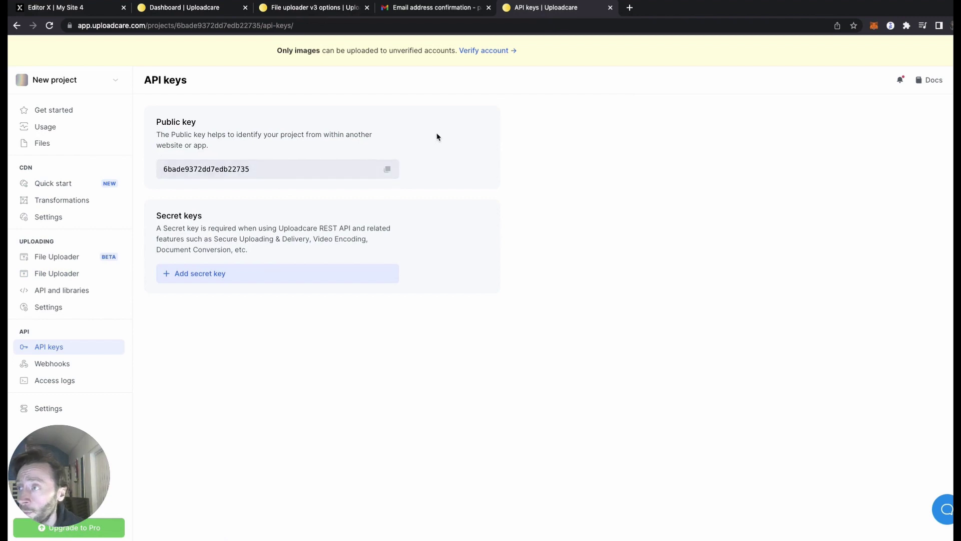
Replace YOUR_PUBLIC_KEY in the embed code with the copied public key.
left_click(56, 7)
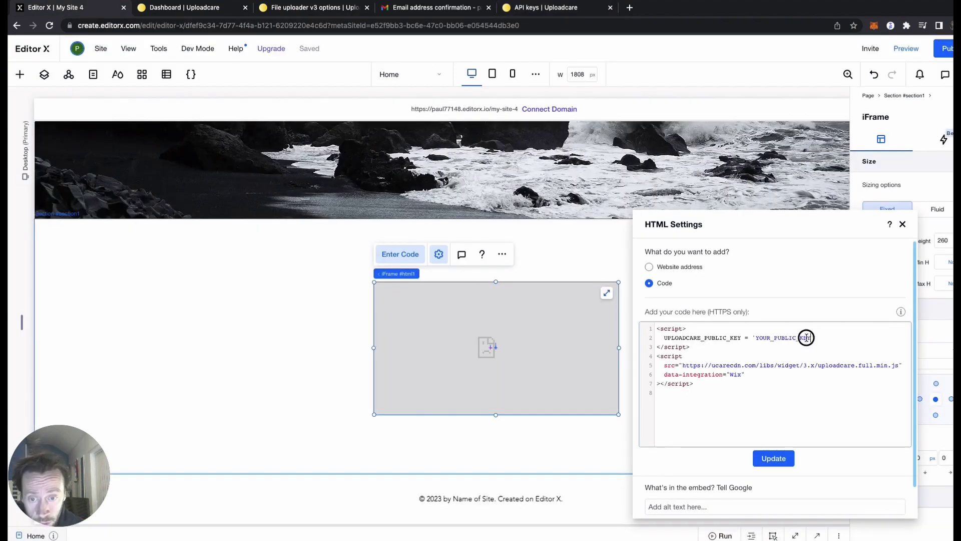
left_click_drag(811, 337, 759, 338)
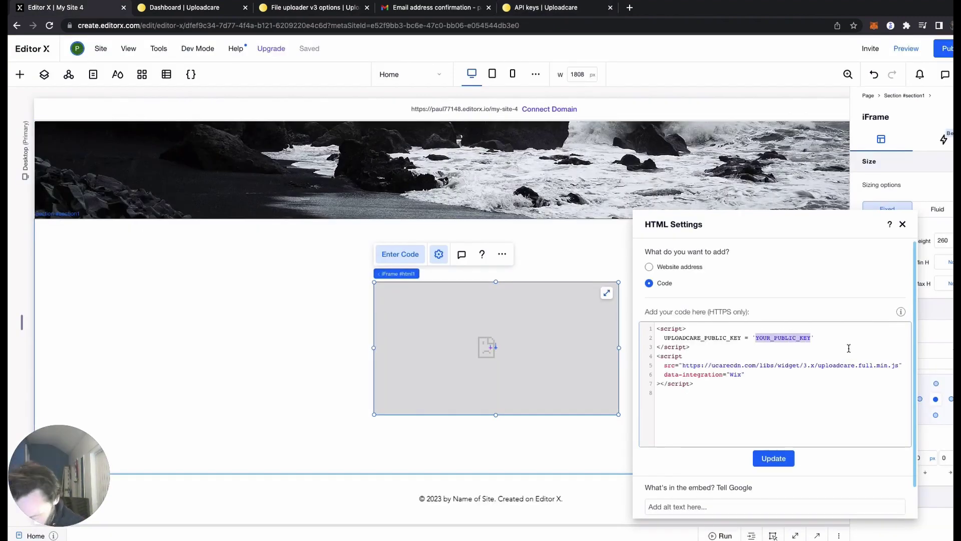
key("ctrl+v")
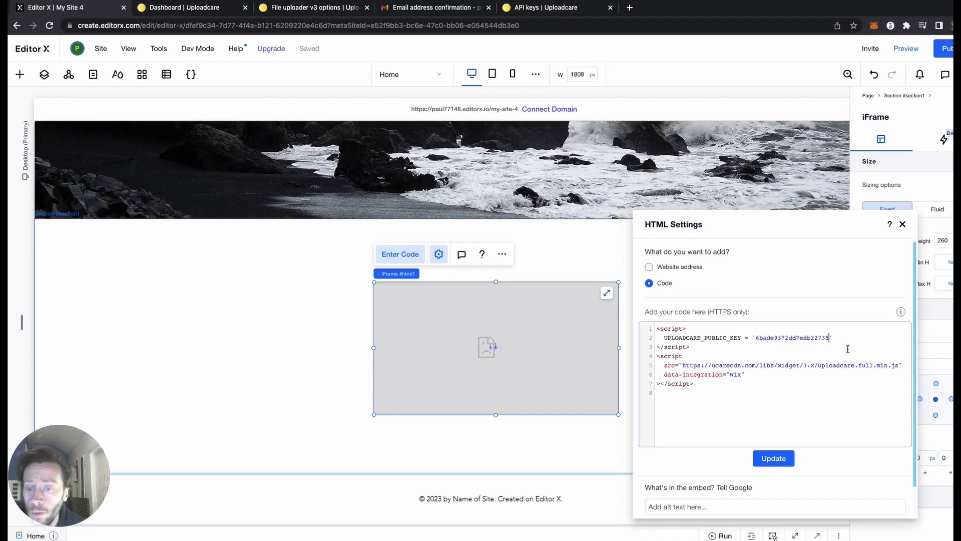
left_click(540, 8)
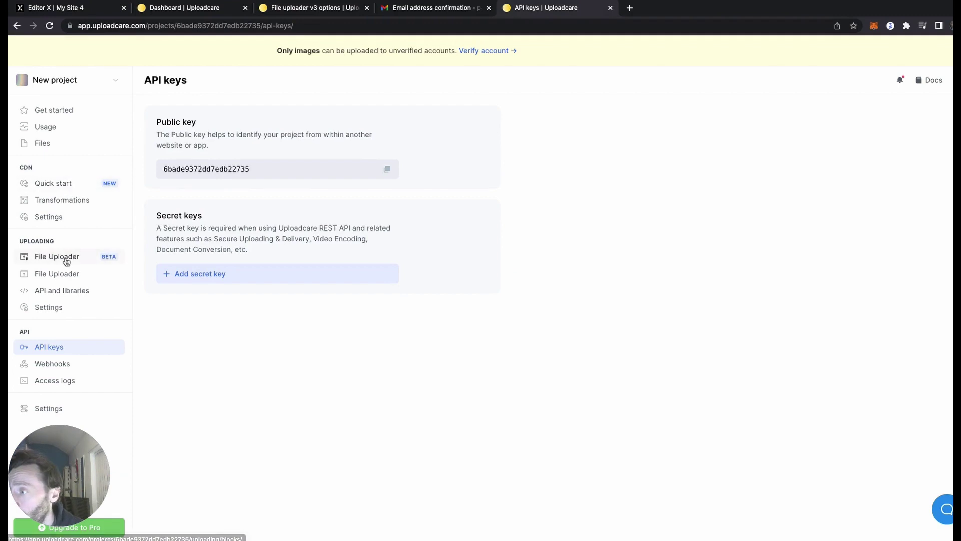
Remove Google Drive and Google Photos sources; enable Crop, Flip and Grayscale effects.
left_click(58, 274)
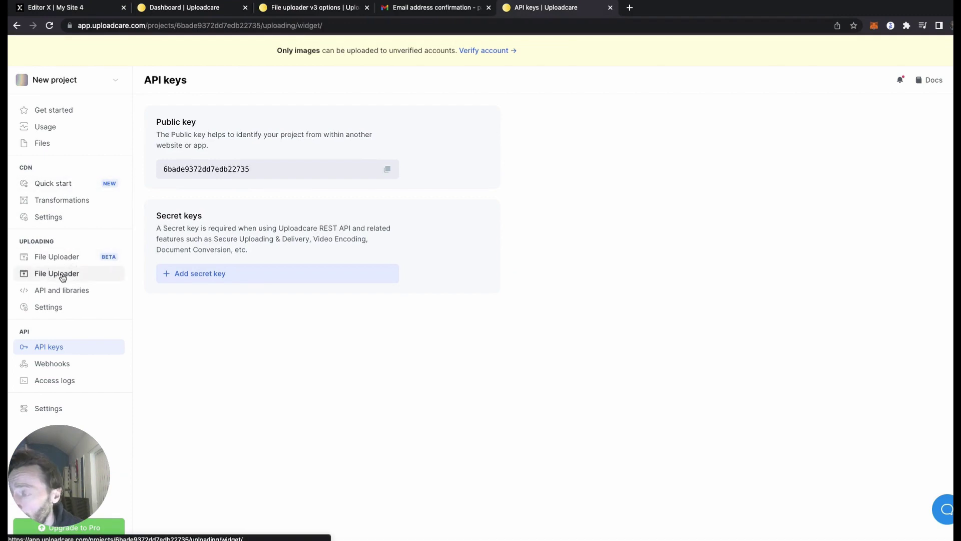
scroll(665, 294, "down", 2)
scroll(665, 294, "down", 8)
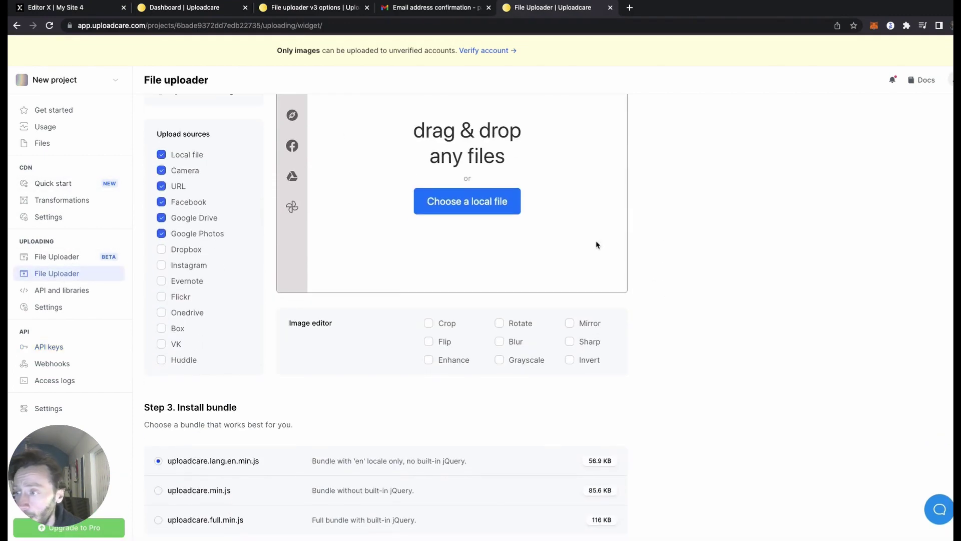
left_click(161, 234)
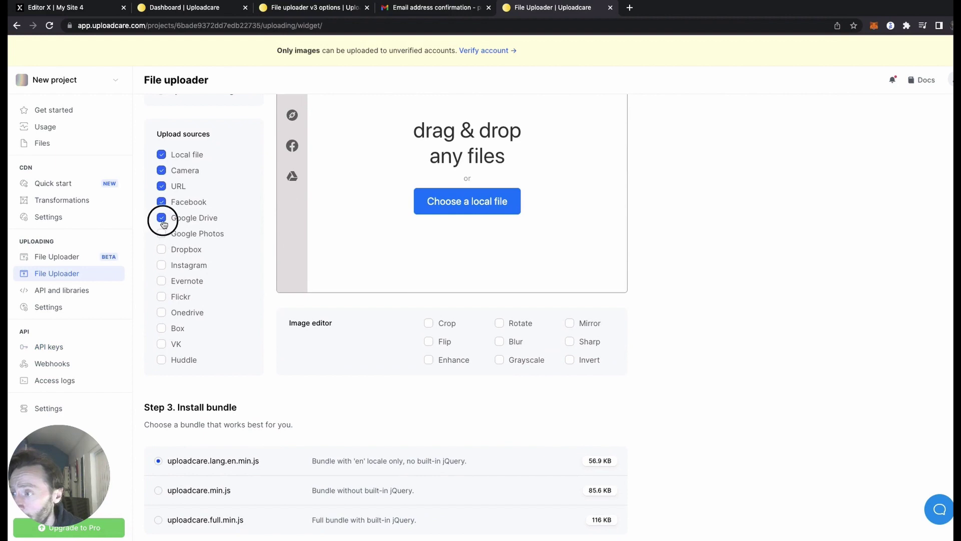
left_click(161, 217)
left_click(428, 323)
left_click(429, 341)
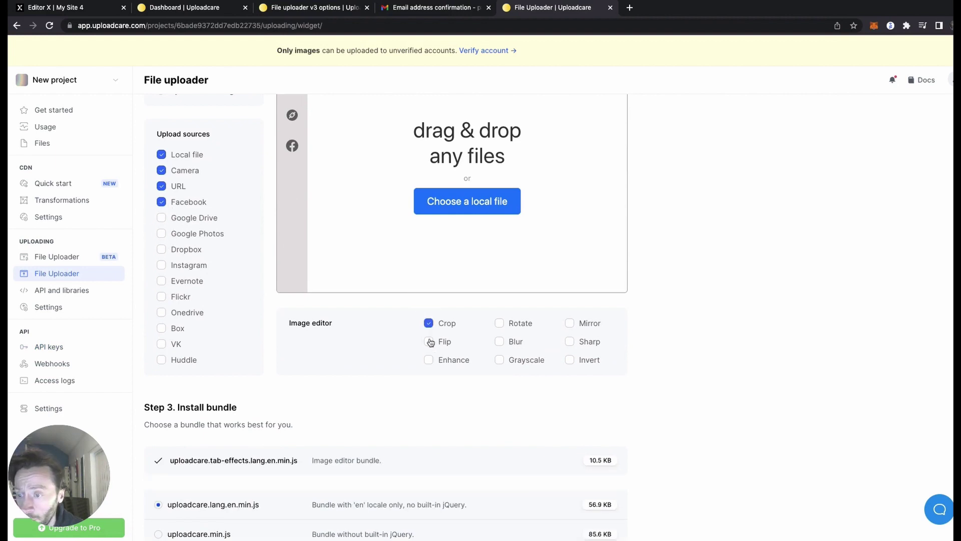
left_click(500, 360)
scroll(643, 317, "down", 5)
scroll(644, 318, "down", 5)
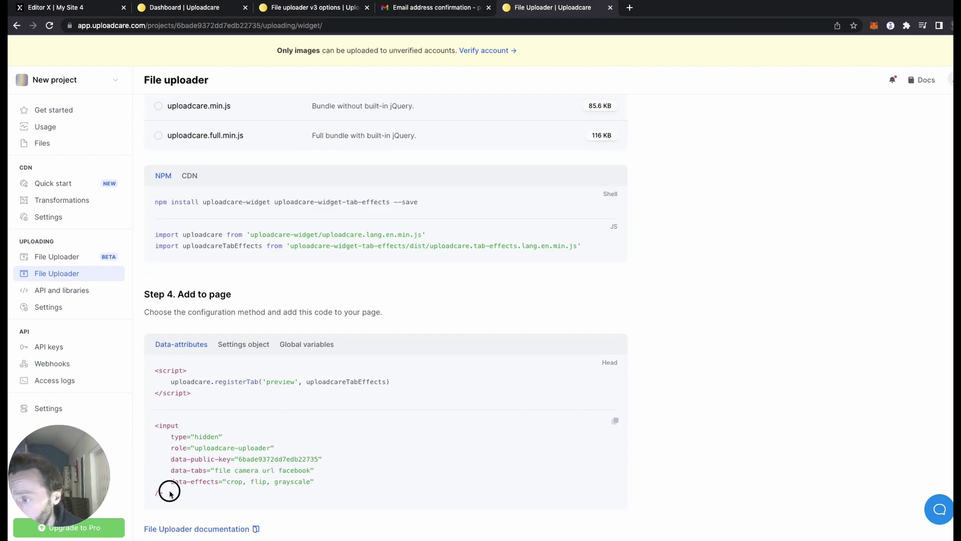
Paste the uploader <input> snippet into the Editor X embed and update it.
left_click_drag(165, 495, 153, 429)
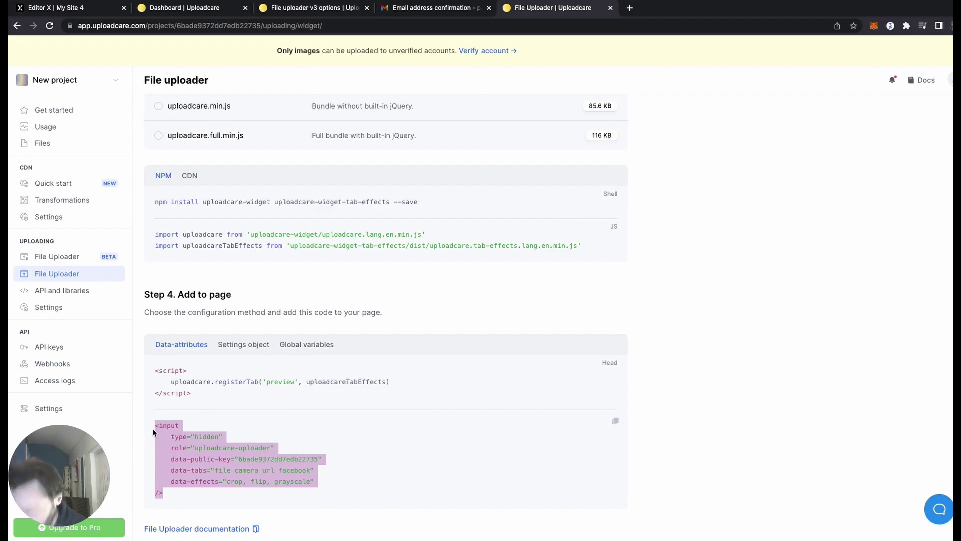
key("ctrl+c")
key("ctrl+1")
key("ctrl+v")
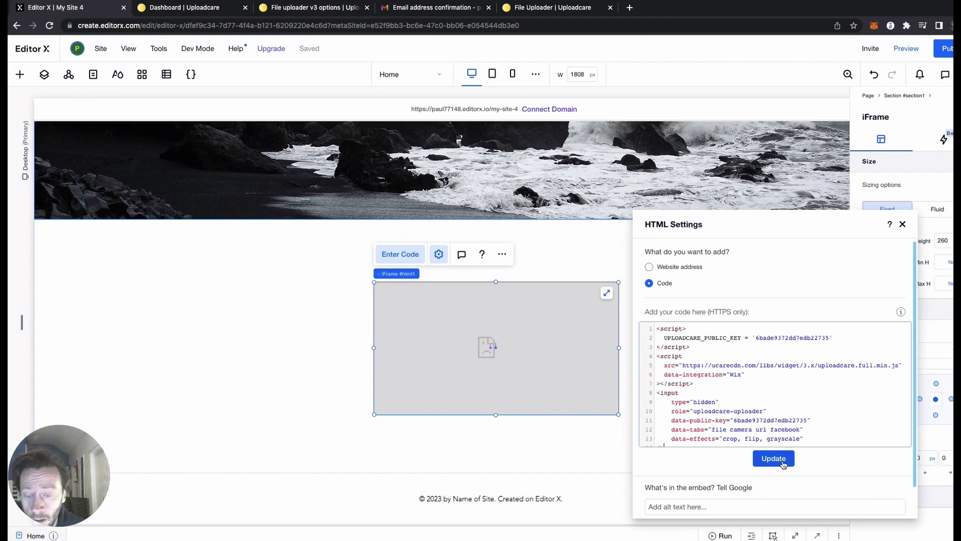
left_click(774, 458)
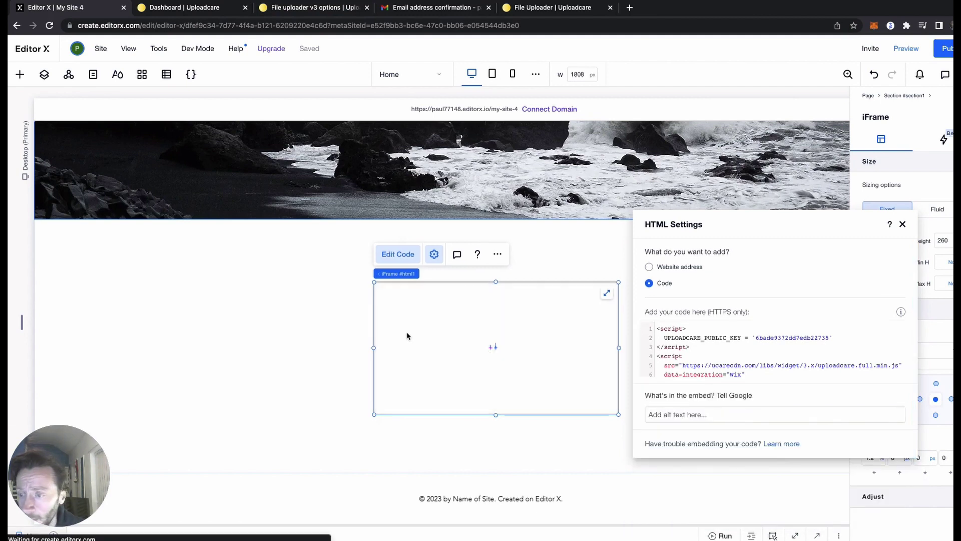
Preview the page and test the uploader's Choose a file source menu.
left_click(906, 48)
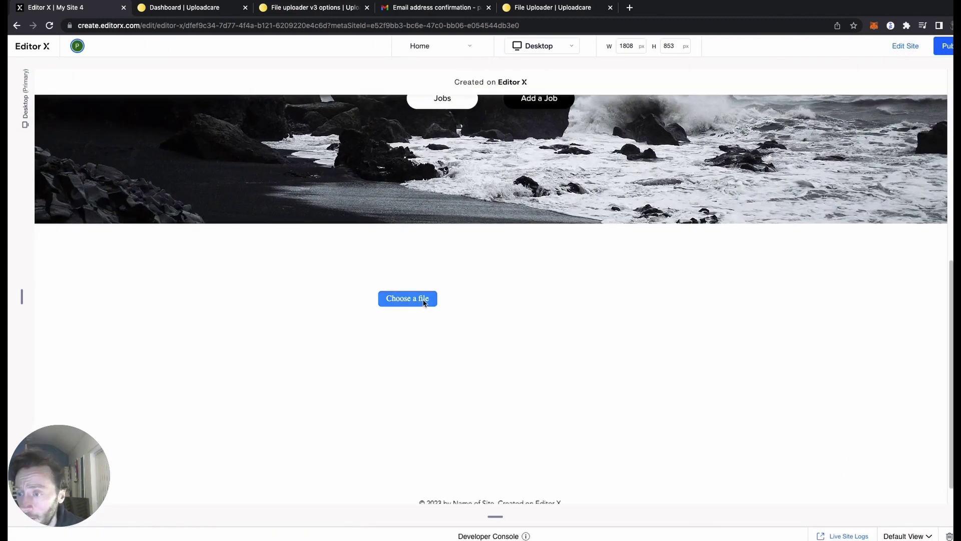
left_click(421, 303)
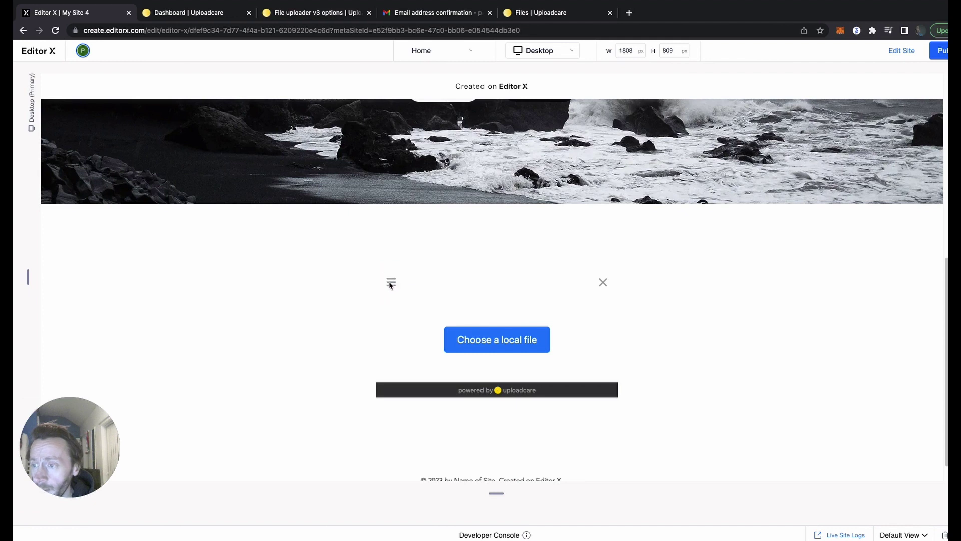
scroll(392, 283, "up", 1)
left_click(393, 305)
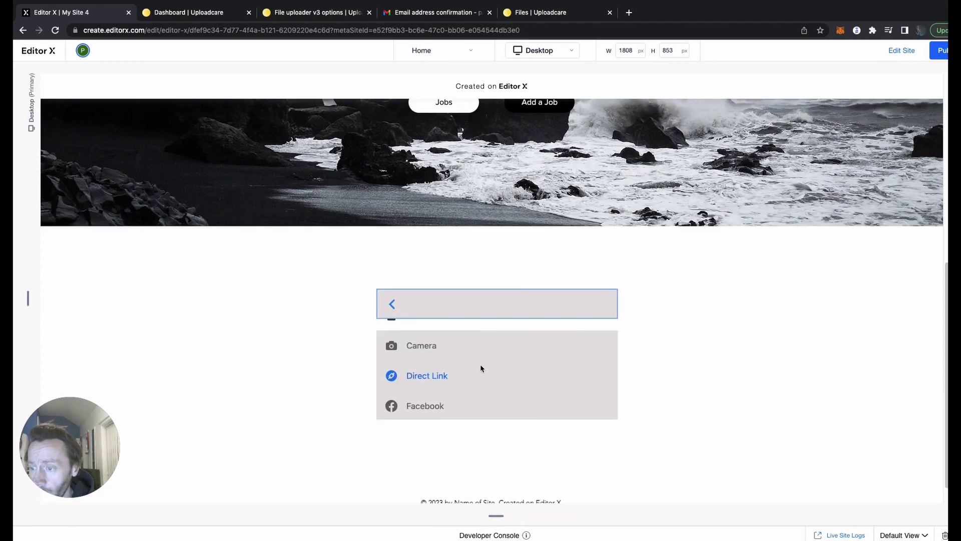
left_click(393, 304)
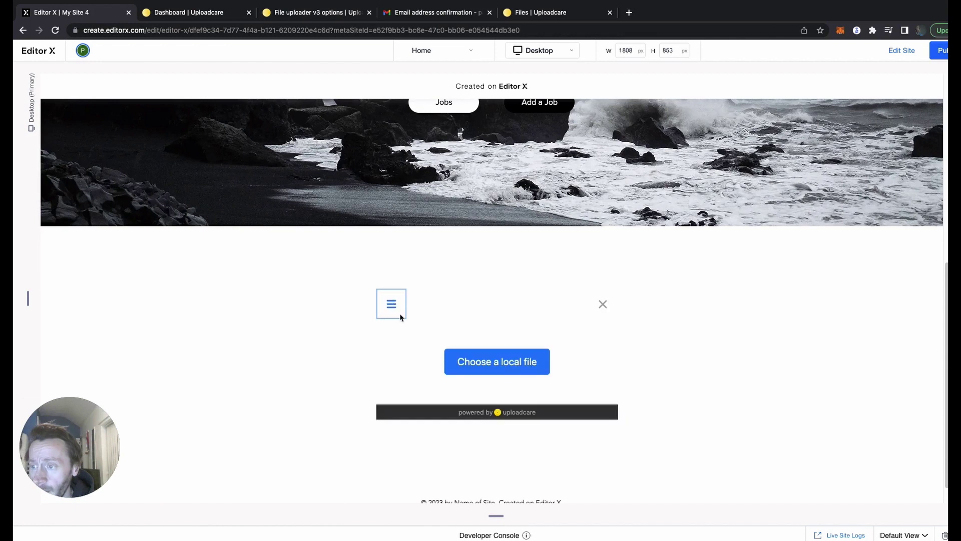
Back in the editor, widen the iframe to 866 pixels and stretch it across the section.
left_click(894, 51)
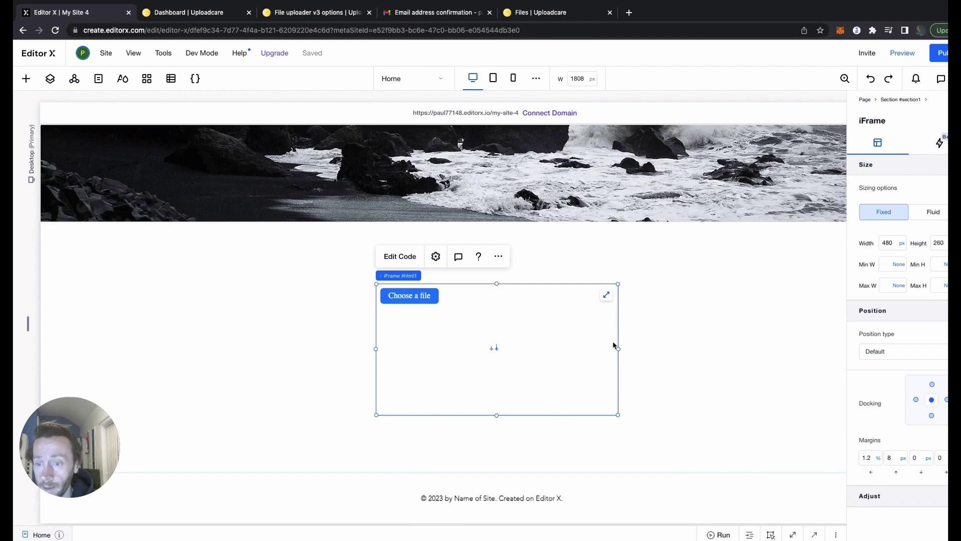
left_click_drag(618, 349, 813, 350)
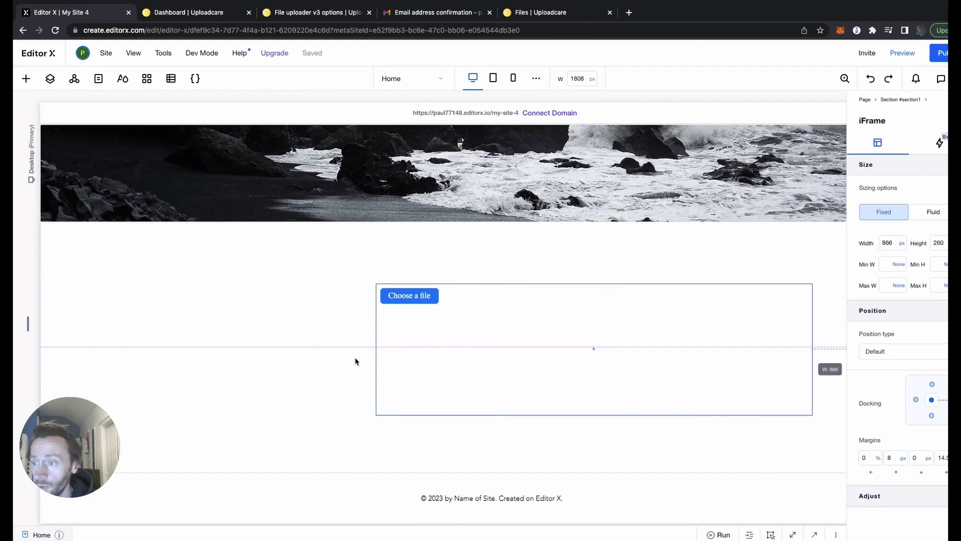
left_click_drag(381, 287, 260, 305)
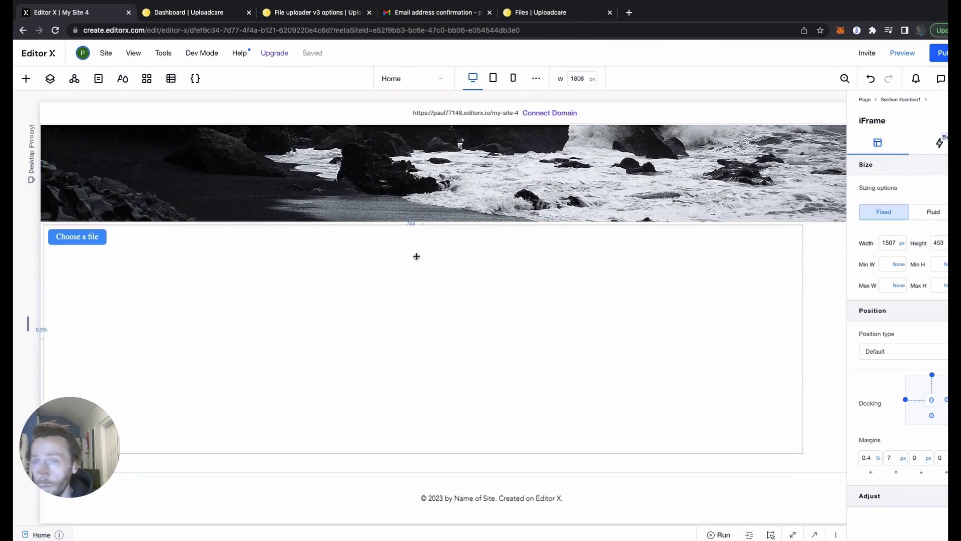
In preview, upload the 2022-10-20 screenshot as a local file through Choose a file.
left_click(902, 52)
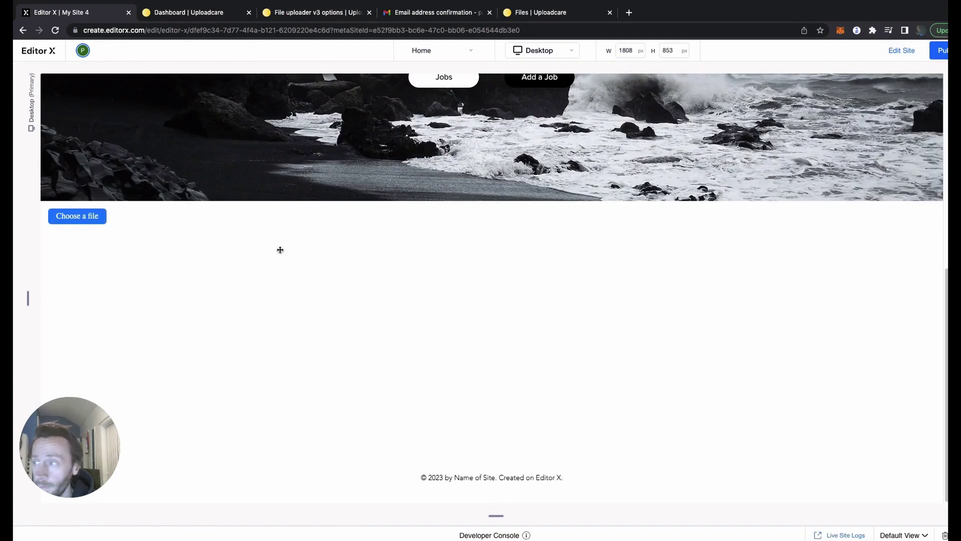
left_click(78, 240)
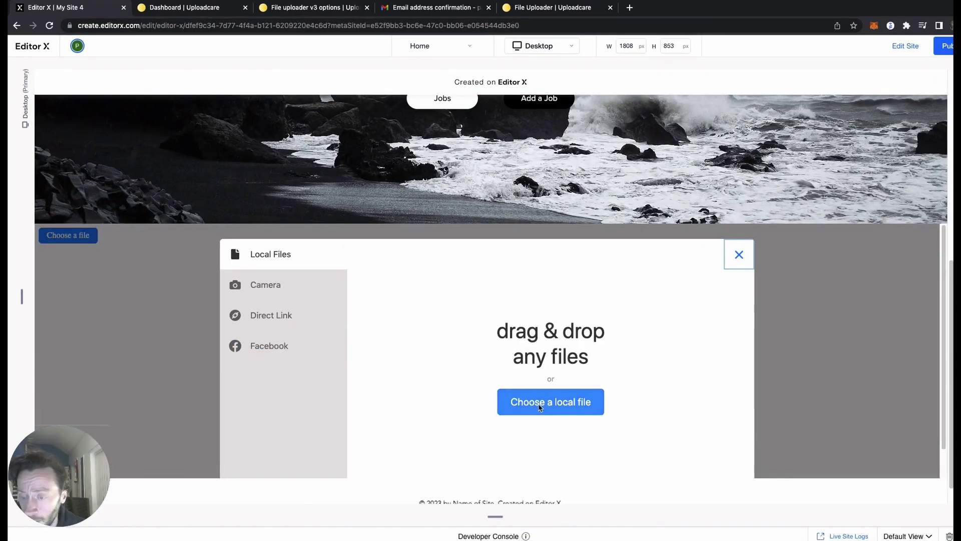
left_click(551, 401)
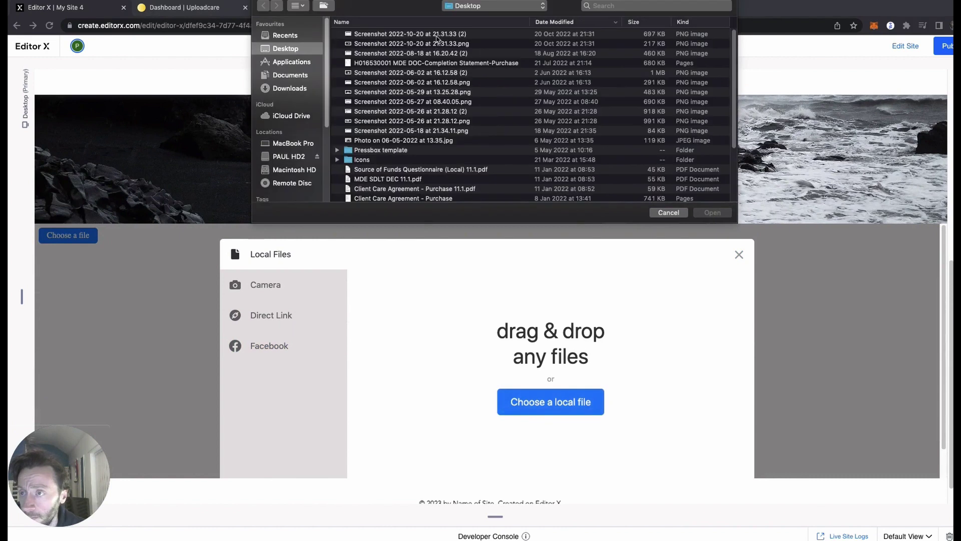
left_click(439, 34)
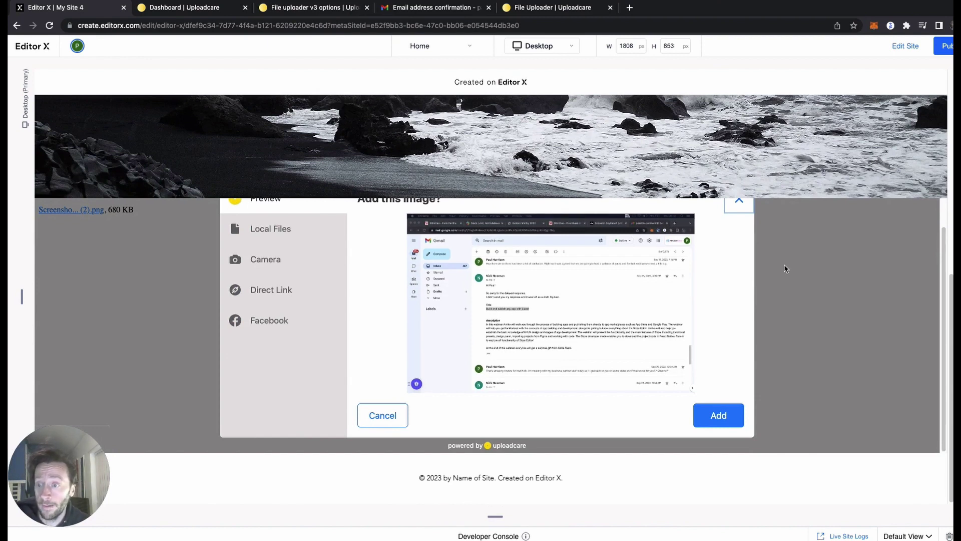
left_click(538, 7)
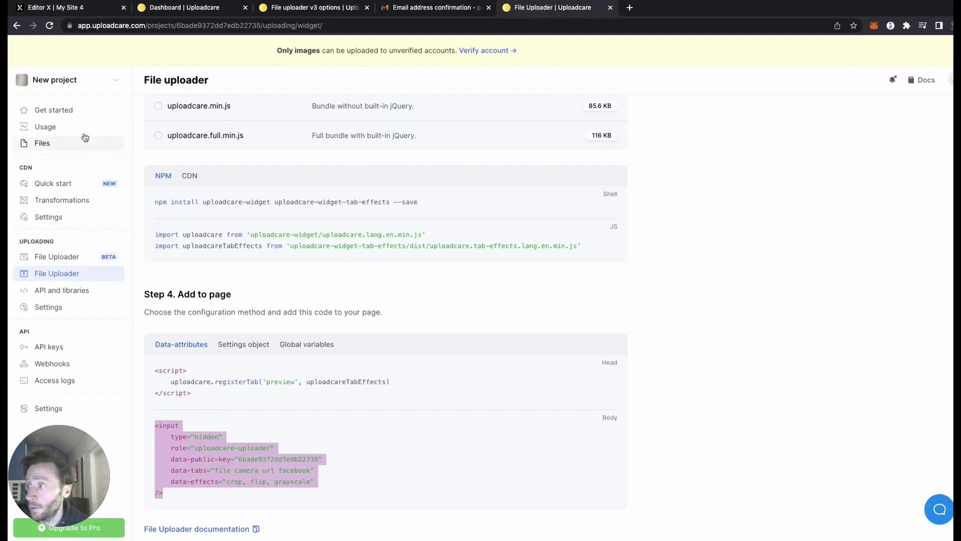
Open Files and view the new 680 KB Screenshot 2022-10-20 details.
left_click(43, 142)
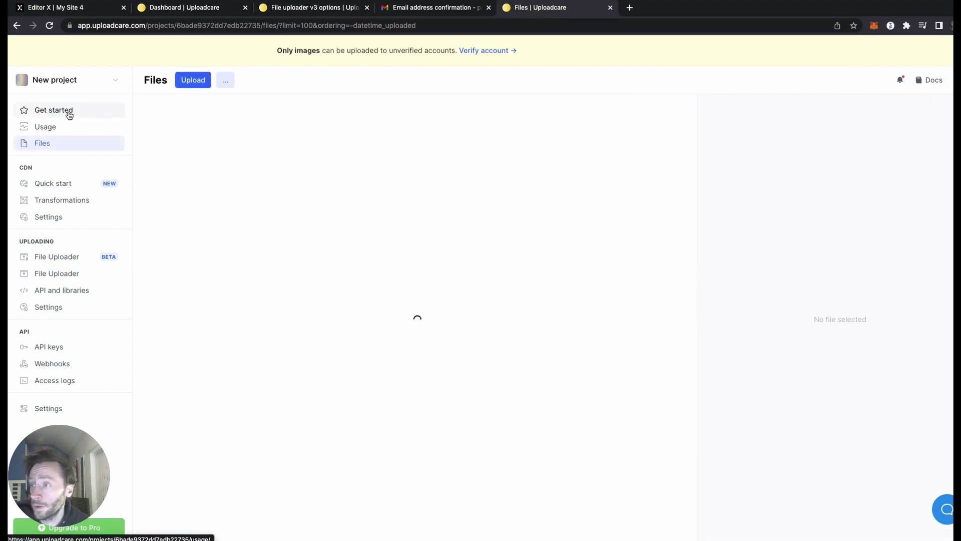
left_click(255, 138)
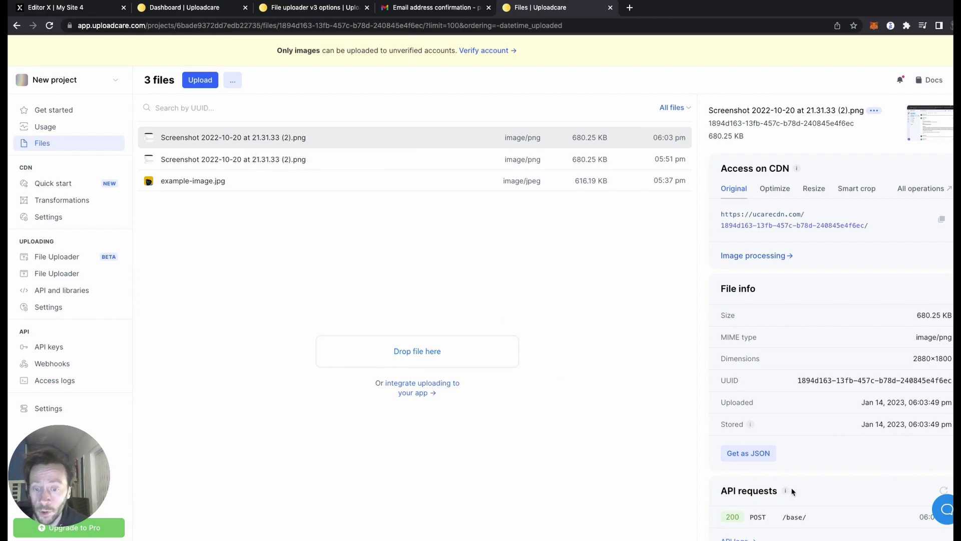
scroll(793, 490, "down", 3)
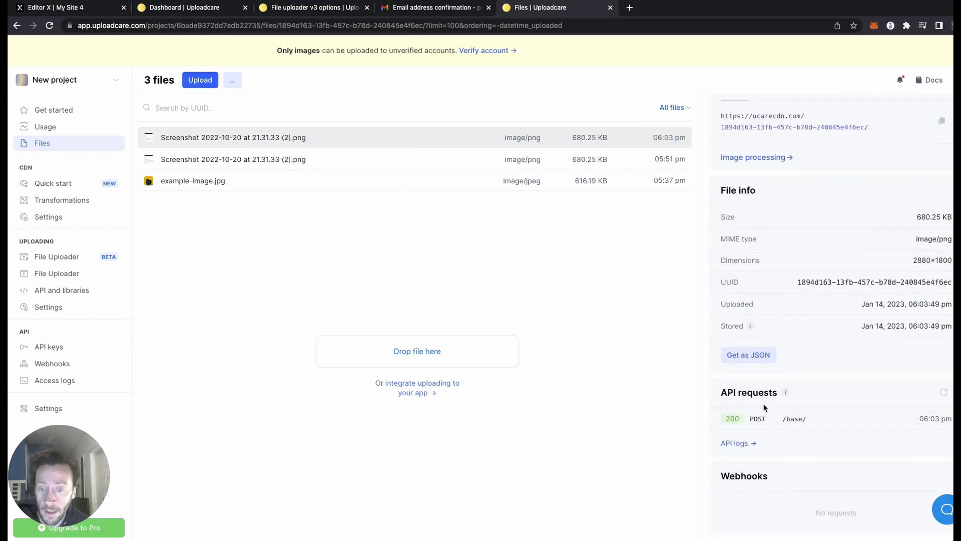